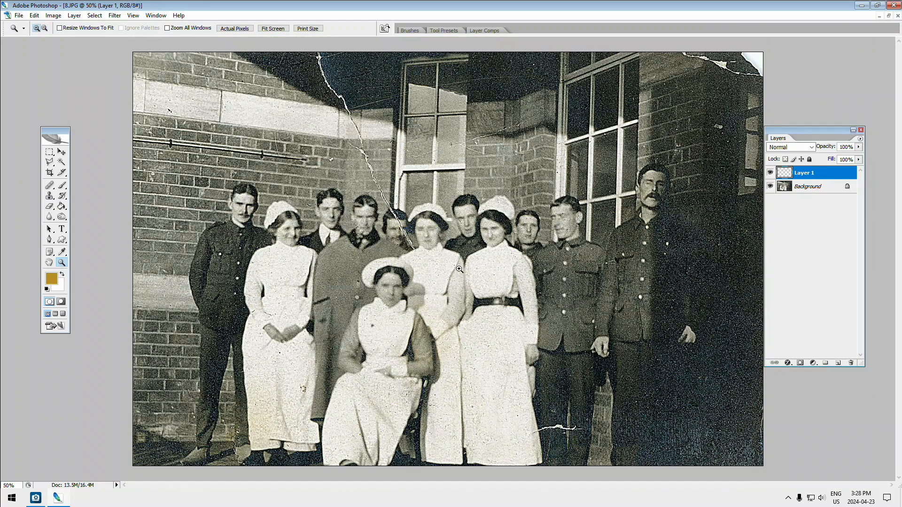
- Compare the group photo with Layer 1 hidden and shown
click(443, 323)
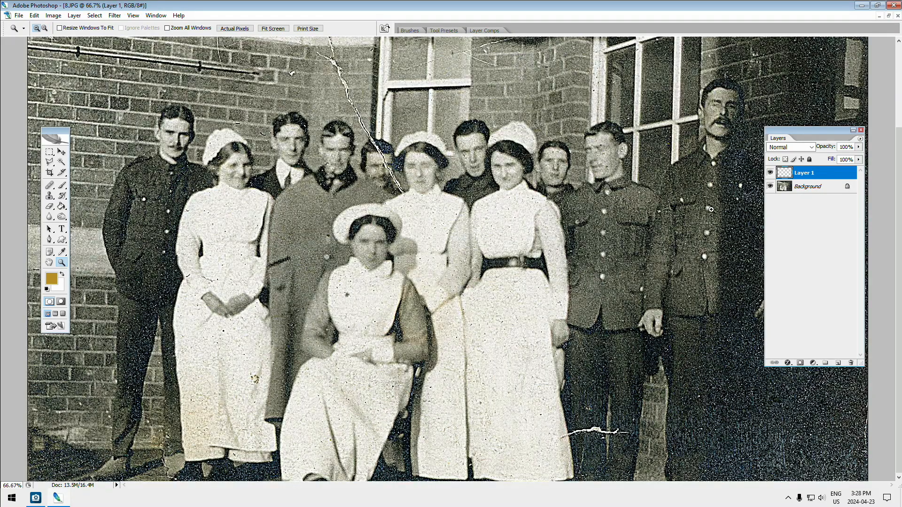
click(770, 173)
click(770, 174)
click(770, 173)
click(770, 174)
click(770, 174)
click(770, 174)
click(770, 174)
click(770, 174)
click(770, 174)
click(770, 173)
click(770, 174)
click(770, 174)
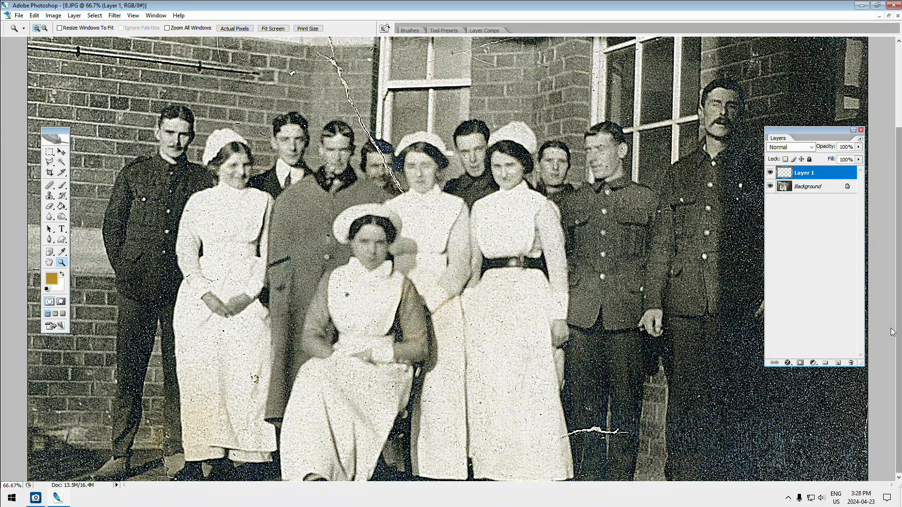
- Add a new layer and use the Clone Stamp to place a spot on the standing nurse's white apron
click(837, 364)
click(50, 195)
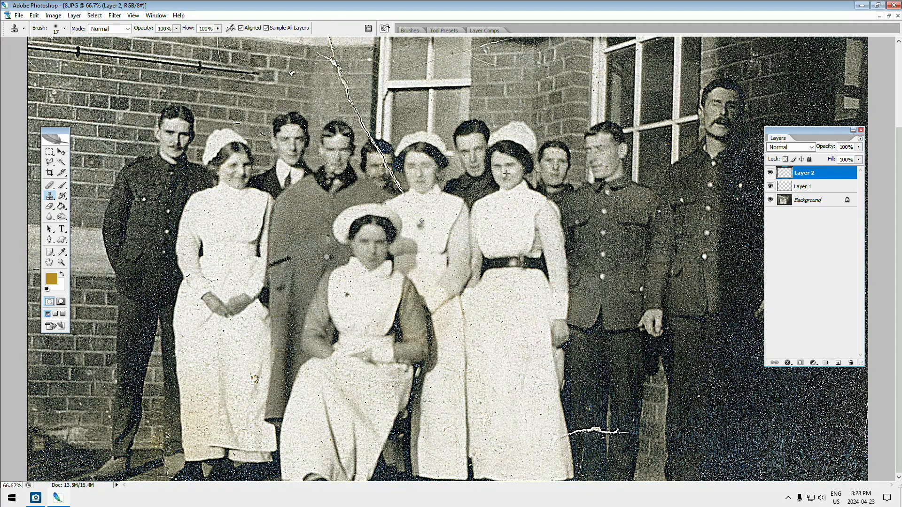
drag(417, 222, 413, 224)
- Compare the apron with Layer 2 hidden and shown, and delete Layer 2
click(770, 174)
click(770, 174)
click(770, 173)
click(770, 174)
click(770, 174)
click(770, 174)
click(770, 174)
click(770, 174)
click(770, 174)
click(770, 174)
click(770, 174)
click(770, 174)
click(770, 174)
click(770, 174)
click(770, 174)
click(770, 174)
click(770, 173)
click(770, 173)
click(770, 174)
click(770, 174)
drag(828, 170, 852, 363)
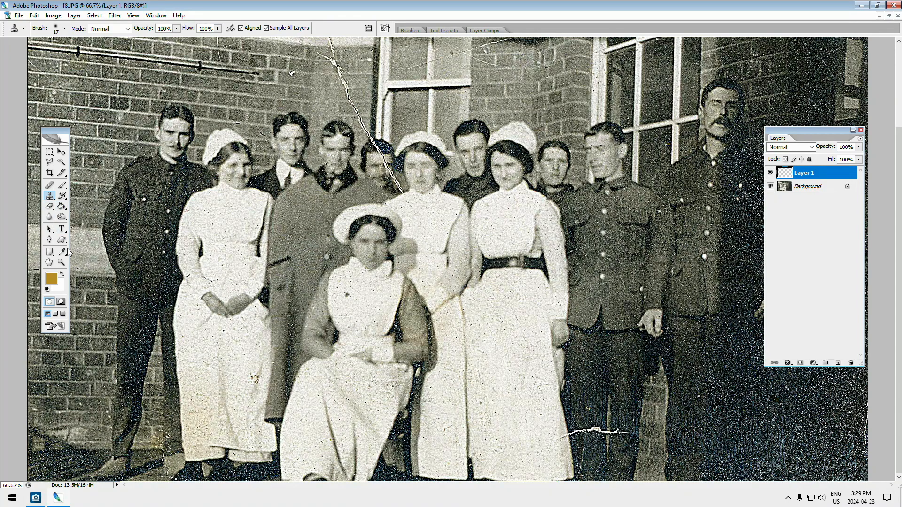
- Add a new empty layer above Layer 1 and activate the Clone Stamp tool
click(61, 263)
click(377, 219)
click(543, 172)
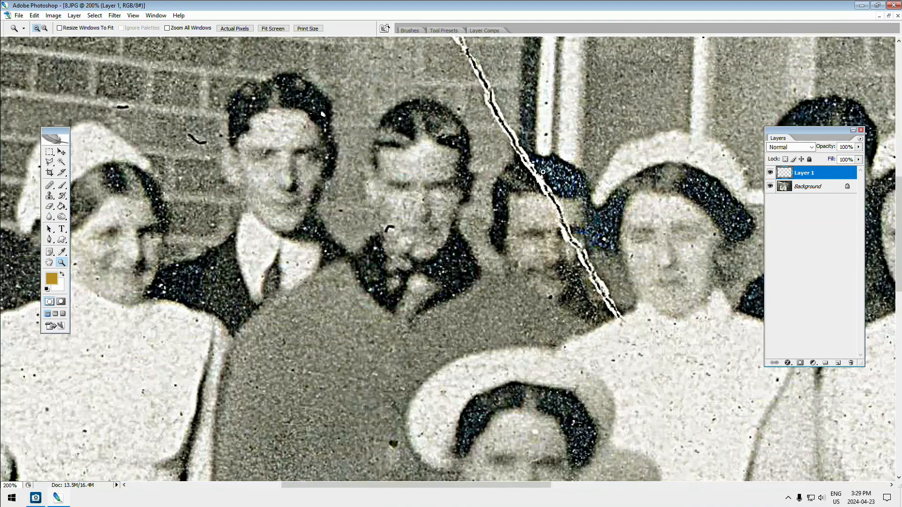
drag(552, 157, 619, 215)
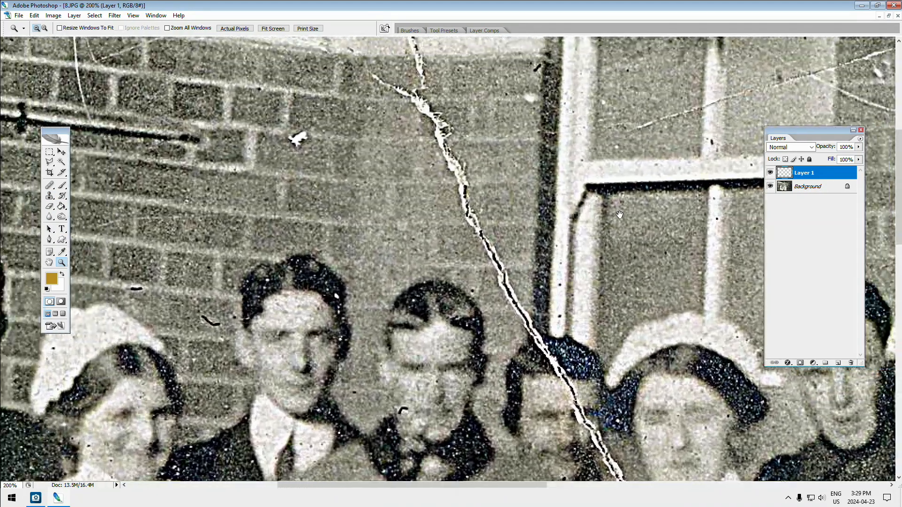
click(839, 362)
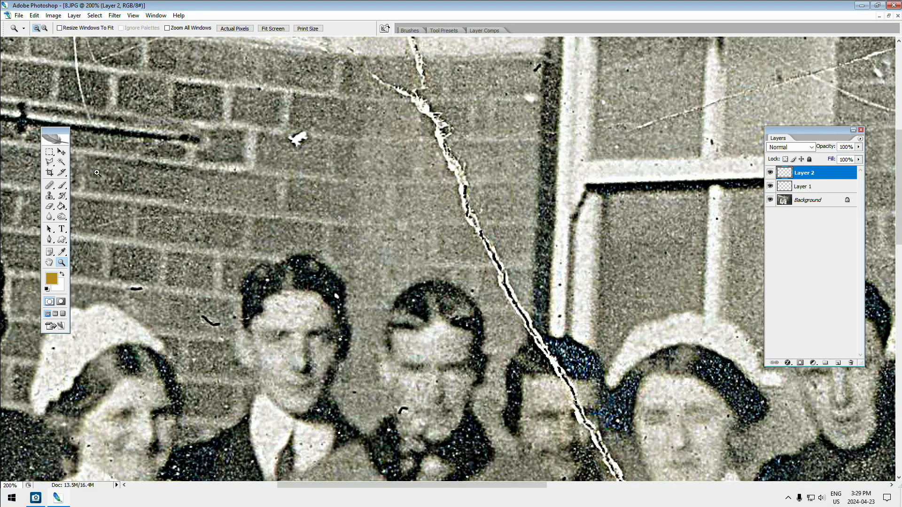
click(49, 195)
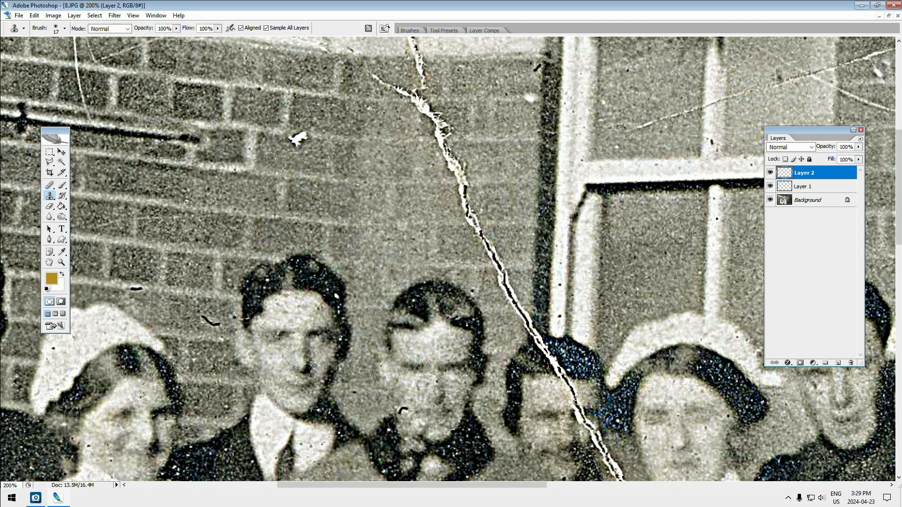
- Clone clean brick over the white spot on the wall above the man with the tie
alt+click(332, 136)
click(302, 135)
click(298, 143)
click(291, 143)
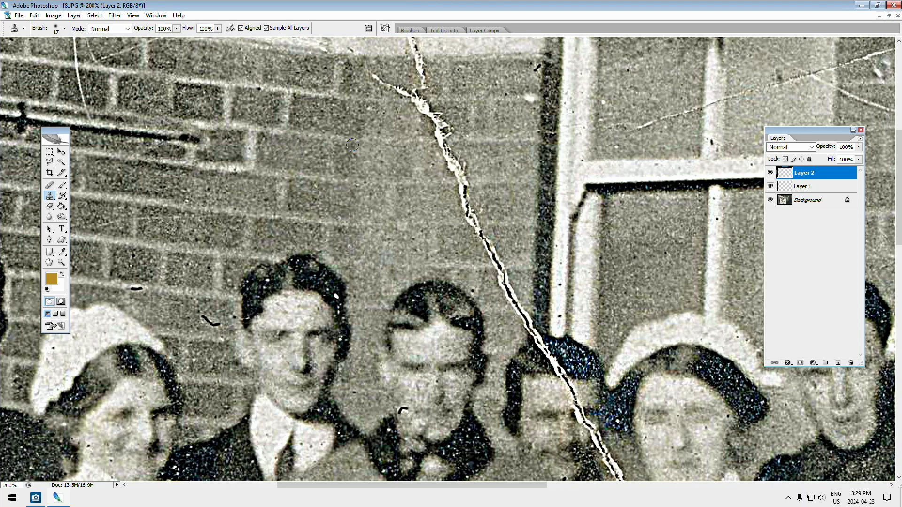
- Clone clean brick over the middle stretch of the long crack on the wall, resampling beside each section
alt+click(398, 141)
mouse_move(445, 141)
mouse_down()
mouse_move(435, 141)
mouse_move(447, 139)
mouse_up()
alt+click(421, 180)
mouse_move(471, 181)
mouse_down()
mouse_move(459, 182)
mouse_move(444, 149)
mouse_move(454, 160)
mouse_up()
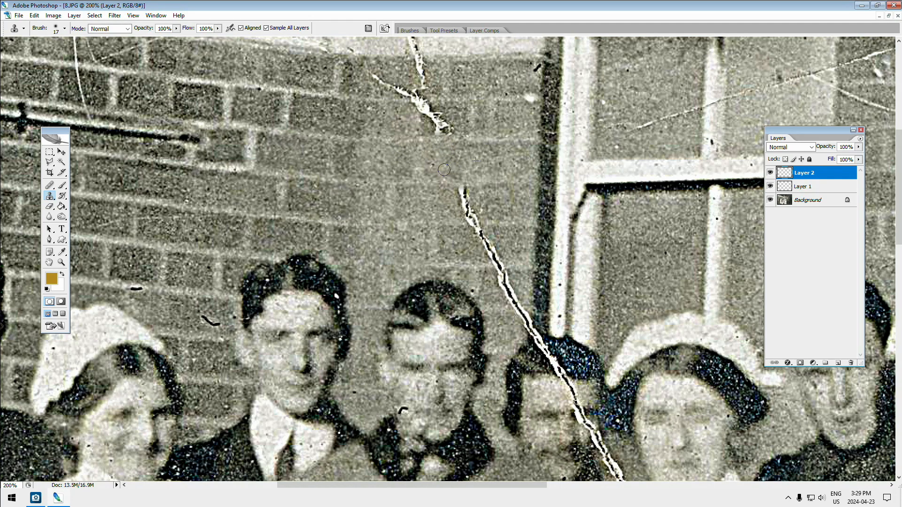
alt+click(384, 102)
click(419, 103)
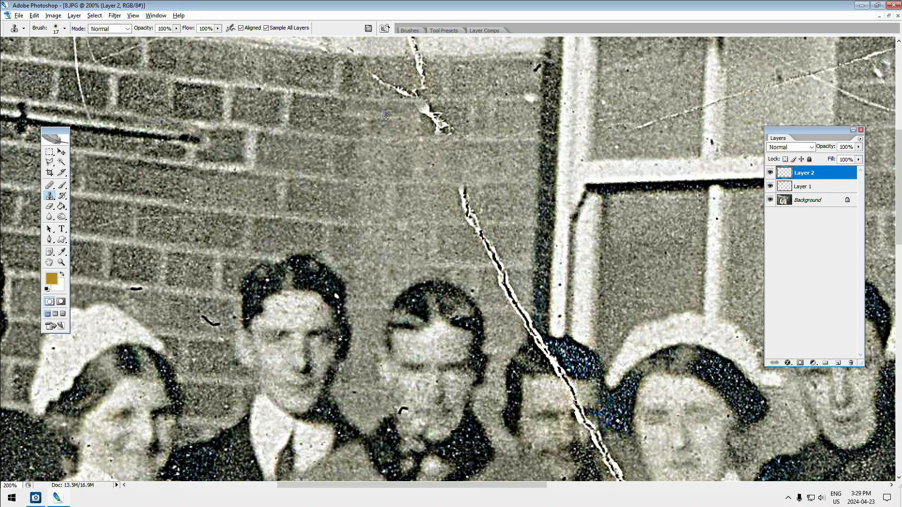
alt+click(492, 196)
mouse_move(468, 195)
mouse_down()
mouse_move(461, 220)
mouse_move(483, 220)
mouse_move(462, 219)
mouse_up()
alt+click(447, 222)
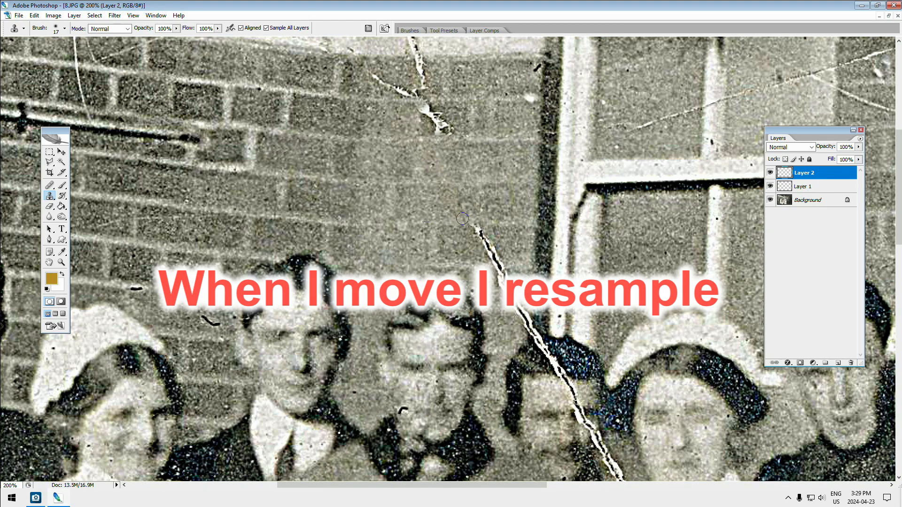
- Clone over the crack where it crosses the hair of the man behind the central nurse
key(alt+space)
drag(511, 285, 368, 172)
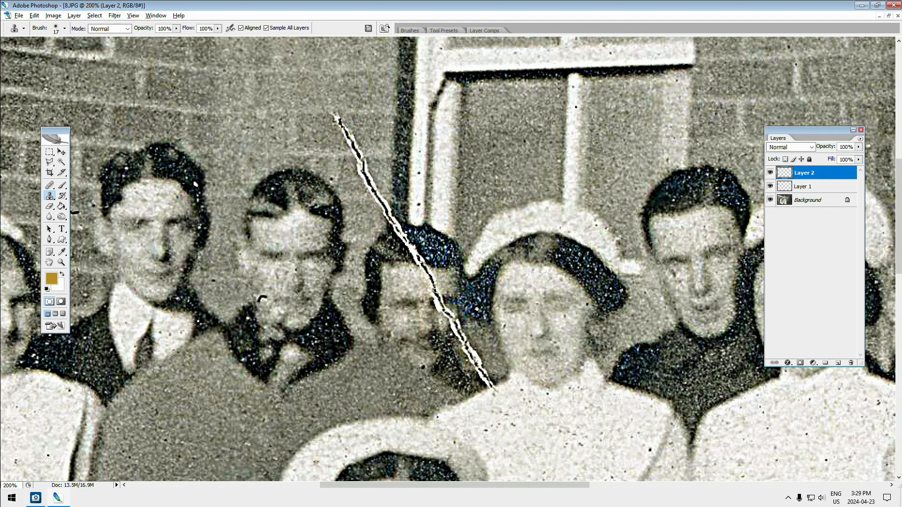
mouse_move(404, 237)
mouse_down()
mouse_move(397, 231)
mouse_move(409, 247)
mouse_up()
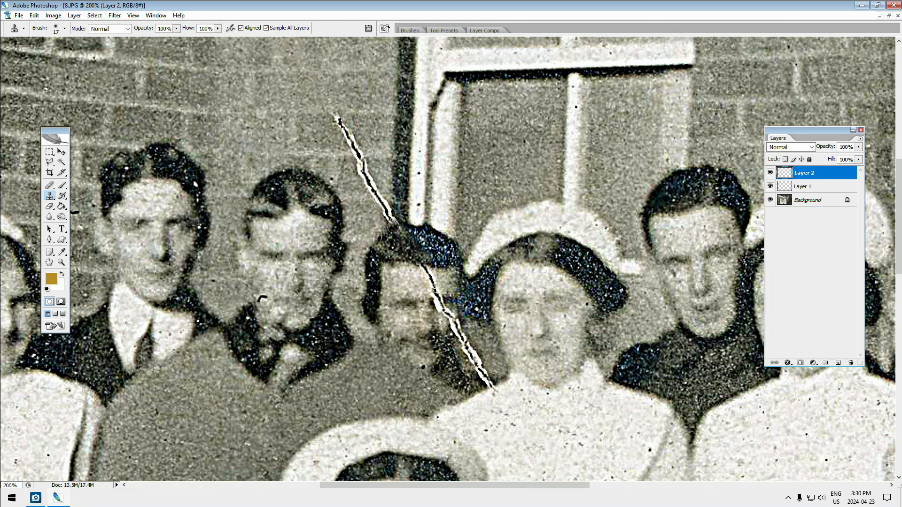
- Clone brick texture over the crack on the wall directly above the man's head and touch up the remaining traces
alt+click(392, 183)
mouse_move(390, 210)
mouse_down()
mouse_move(375, 194)
mouse_move(384, 190)
mouse_move(370, 188)
mouse_move(360, 160)
mouse_up()
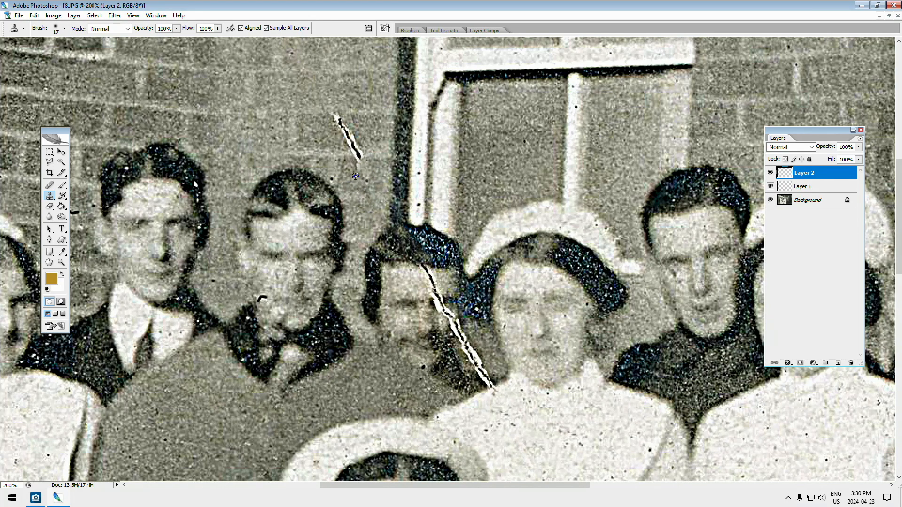
mouse_move(363, 160)
mouse_down()
mouse_move(353, 135)
mouse_move(342, 134)
mouse_move(335, 117)
mouse_up()
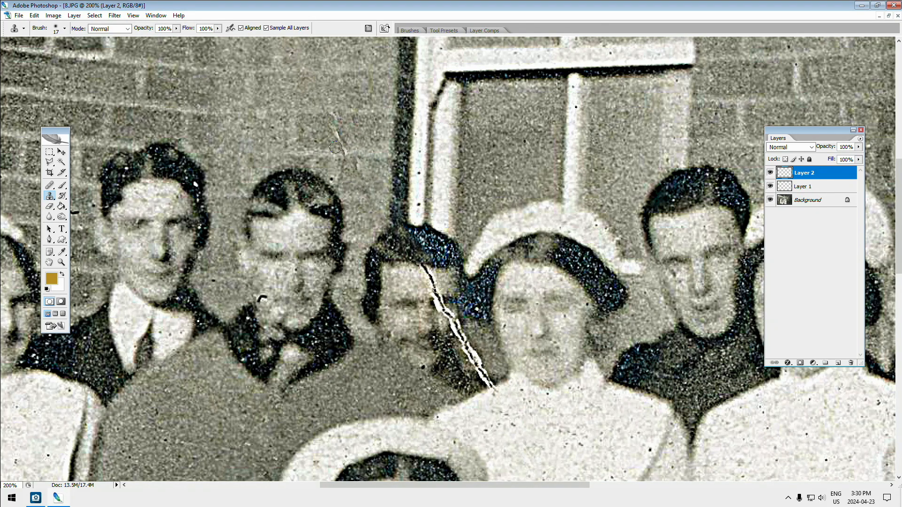
click(341, 139)
click(347, 152)
- Compare the whole photo with the repair layers hidden and shown
click(62, 262)
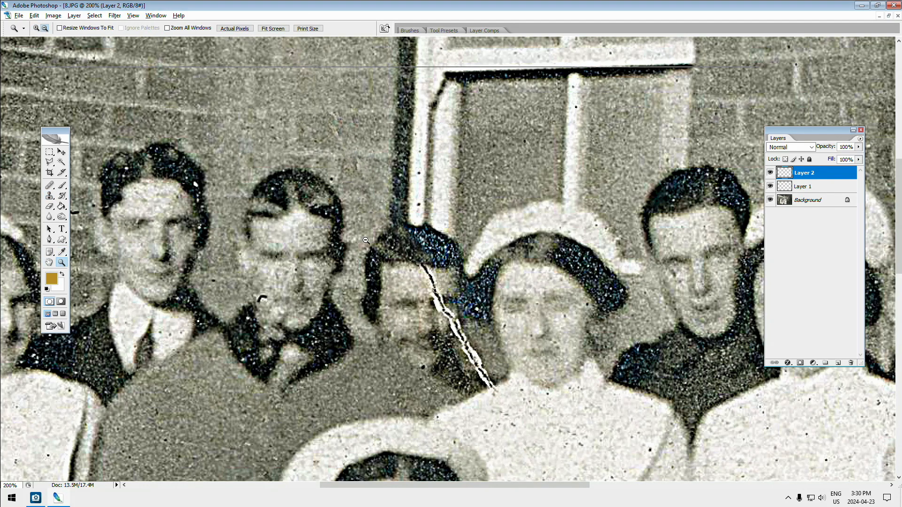
alt+click(361, 233)
alt+click(489, 278)
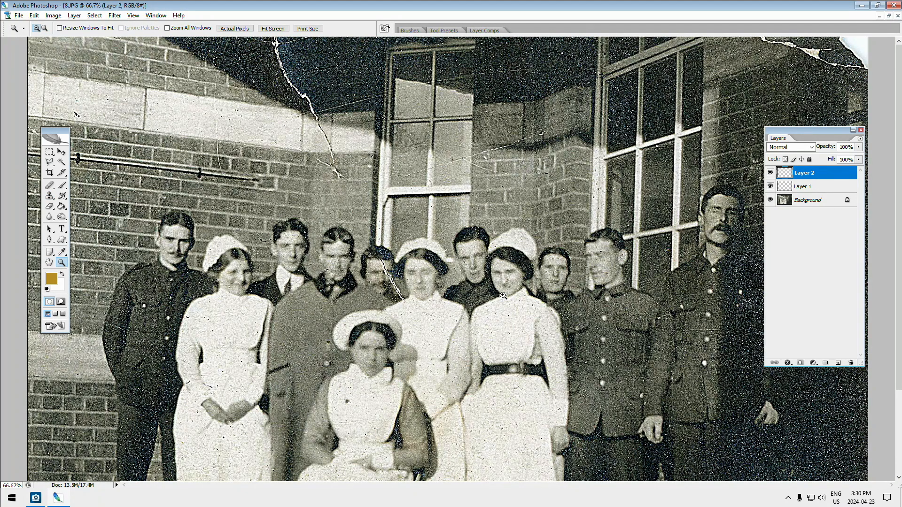
alt+click(613, 335)
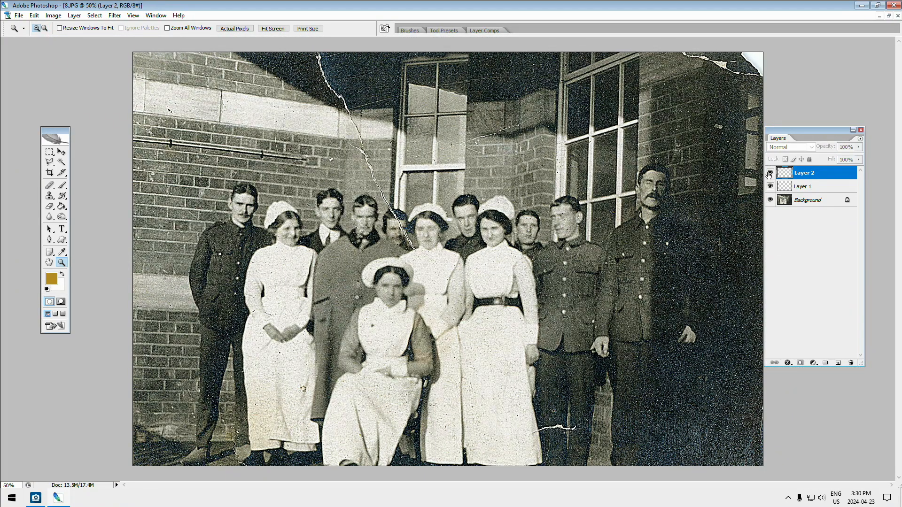
click(770, 188)
click(770, 188)
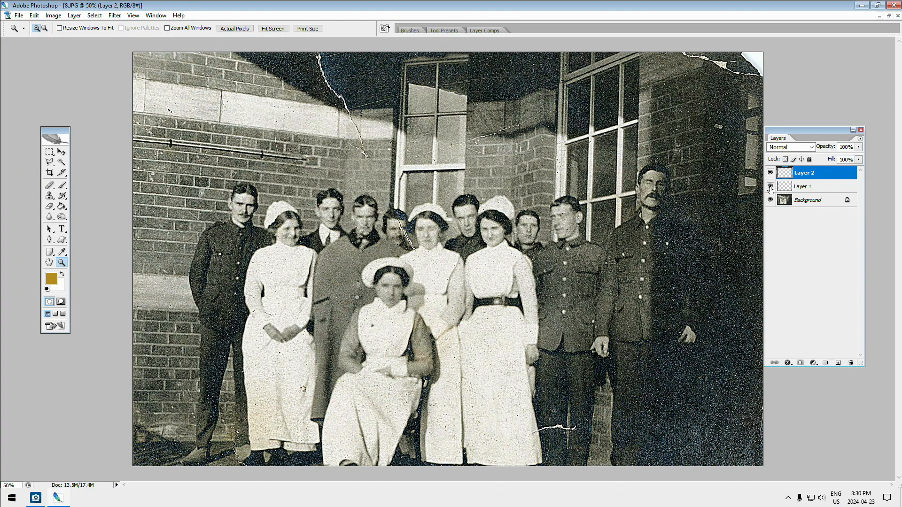
- Add a new empty layer above Layer 2 and activate the Clone Stamp tool
click(409, 244)
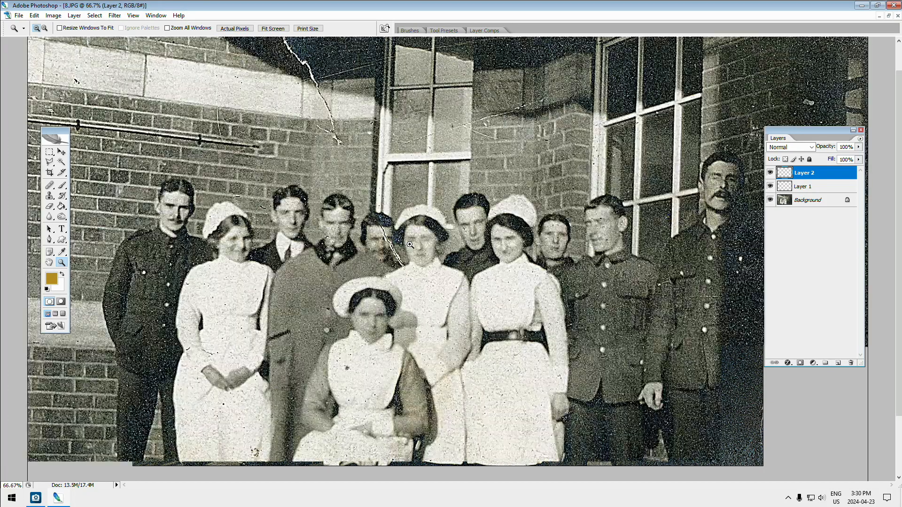
click(460, 270)
click(504, 295)
click(505, 294)
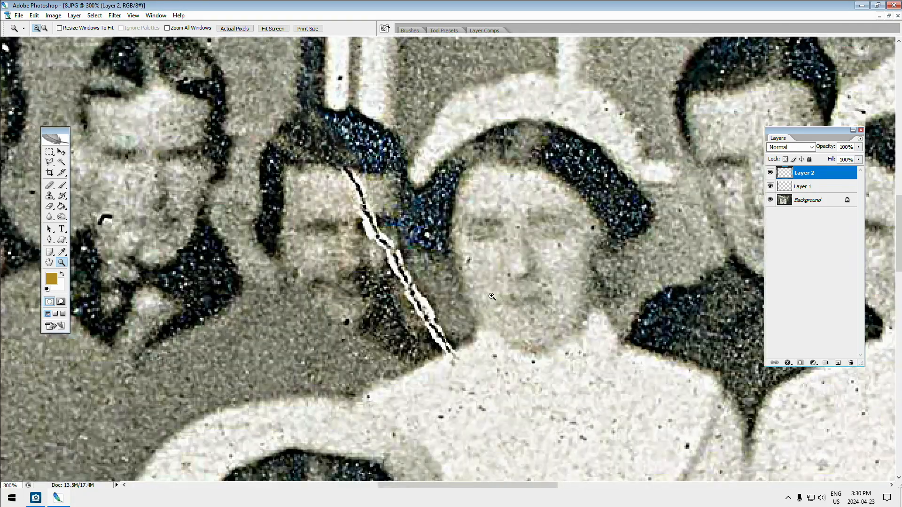
click(839, 363)
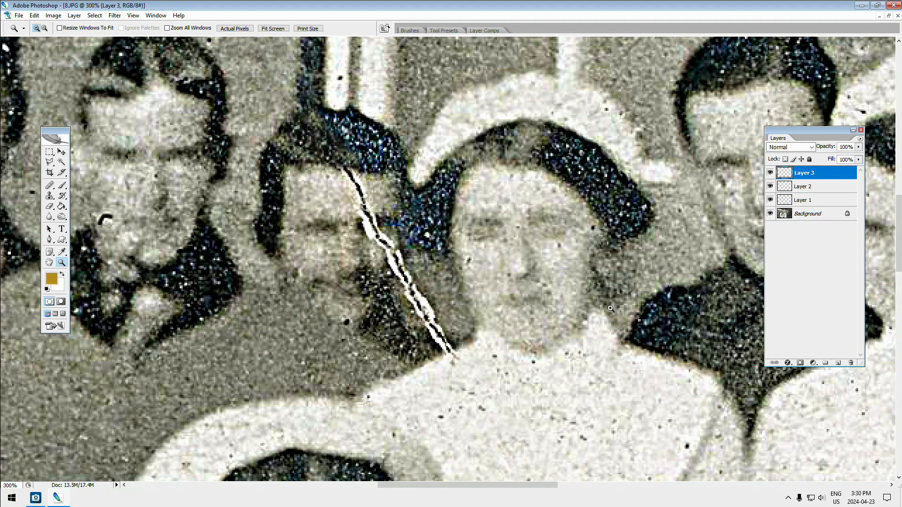
click(49, 195)
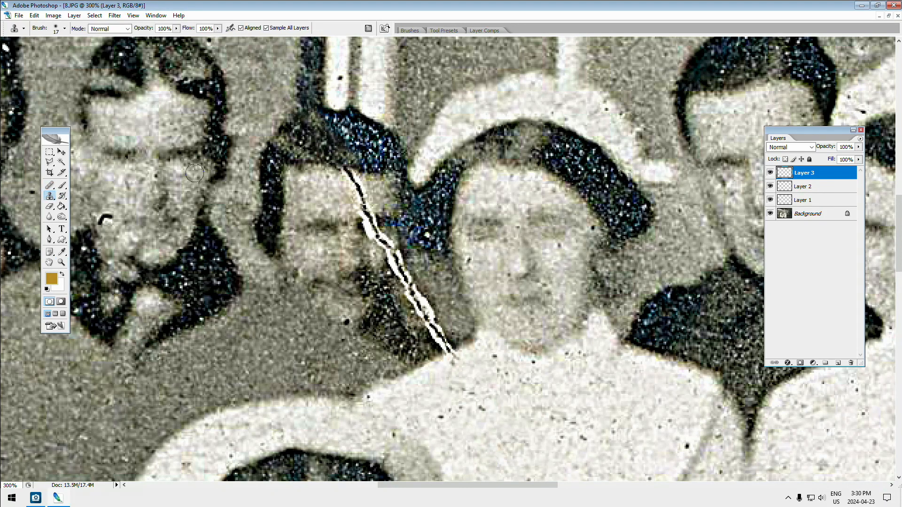
- Clone nearby skin and eye detail over the crack across the forehead, eye and cheek of the man behind the nurse
alt+click(326, 228)
mouse_move(366, 226)
mouse_down()
mouse_move(357, 185)
mouse_move(324, 169)
mouse_move(345, 174)
mouse_up()
alt+click(320, 167)
alt+click(314, 254)
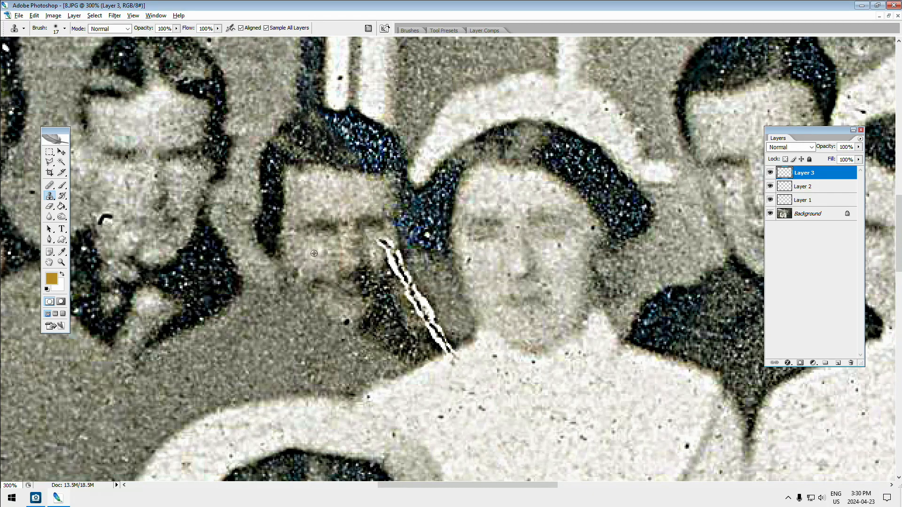
mouse_move(384, 236)
mouse_down()
mouse_move(382, 259)
mouse_move(385, 244)
mouse_up()
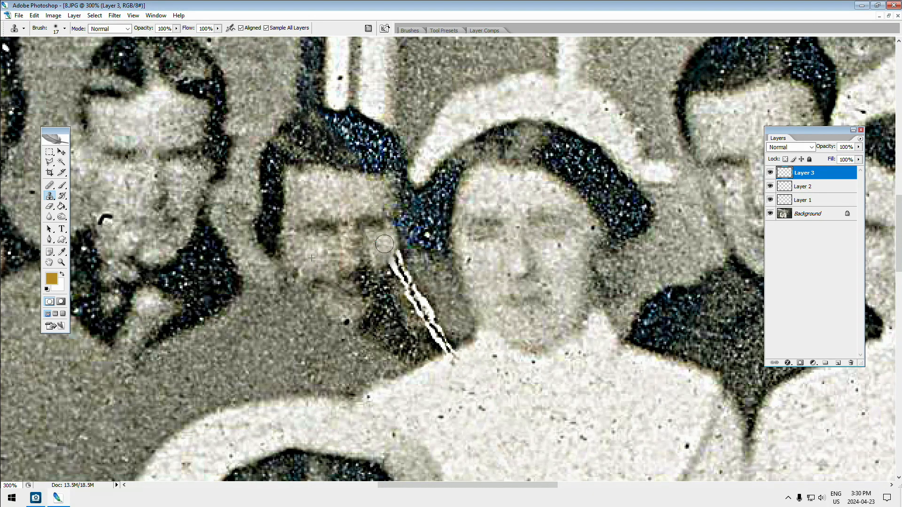
- Clone nearby tones over the rest of the crack, from beside the man's cheek down to the nurse's shoulder
alt+click(425, 269)
drag(409, 280, 428, 319)
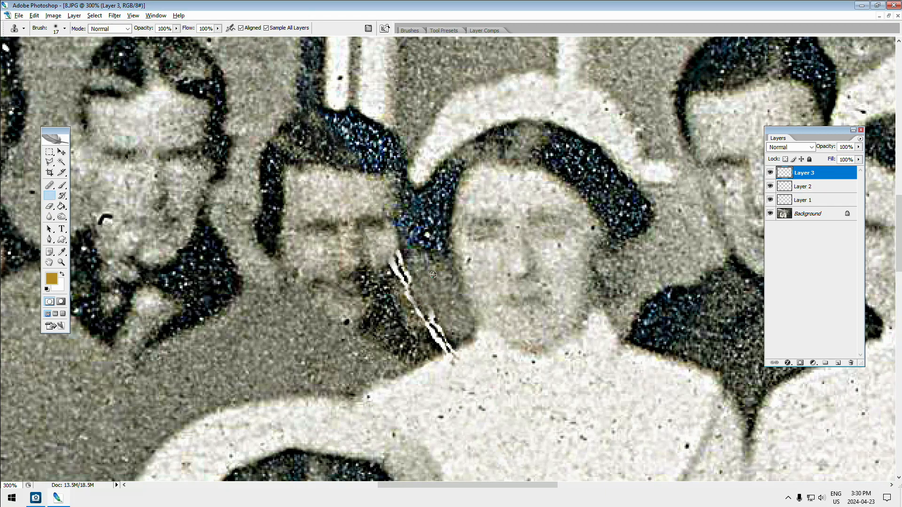
mouse_move(405, 259)
mouse_down()
mouse_move(412, 288)
mouse_move(383, 290)
mouse_move(406, 302)
mouse_move(440, 284)
mouse_move(418, 298)
mouse_move(431, 323)
mouse_move(437, 267)
mouse_move(427, 305)
mouse_move(441, 325)
mouse_move(431, 288)
mouse_move(418, 331)
mouse_move(441, 332)
mouse_move(432, 336)
mouse_move(445, 344)
mouse_move(388, 314)
mouse_move(424, 321)
mouse_move(441, 337)
mouse_up()
alt+click(439, 284)
click(440, 327)
alt+click(420, 332)
alt+click(424, 332)
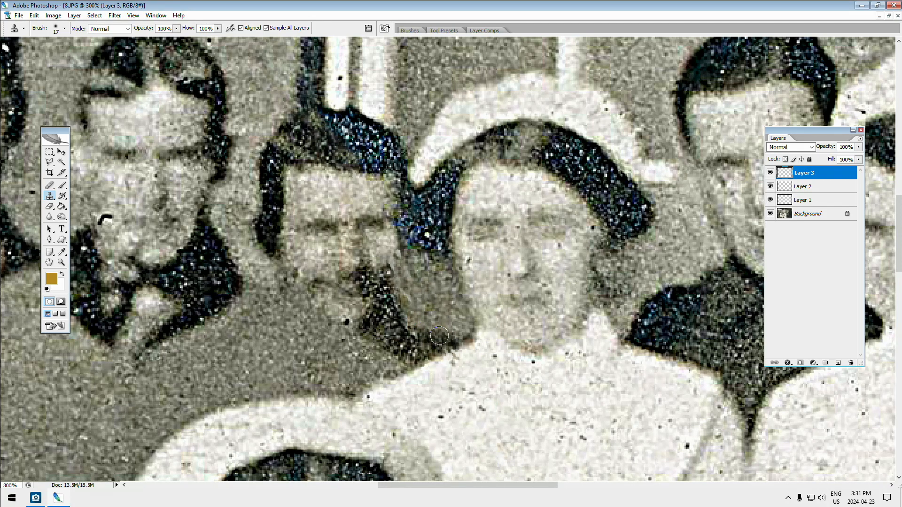
- Compare the repaired face with Layer 3 hidden and shown, and review the whole photo
click(61, 262)
click(300, 255)
click(328, 257)
alt+click(328, 257)
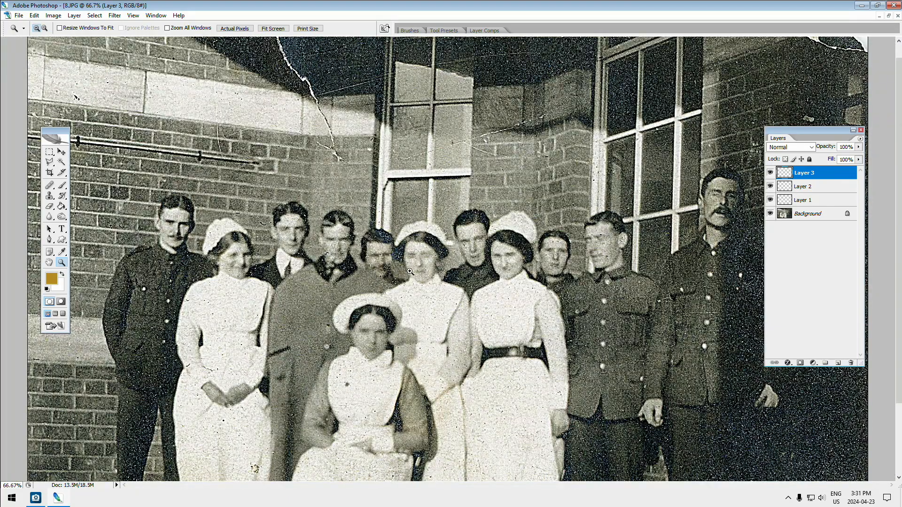
click(410, 271)
click(771, 173)
click(771, 174)
click(771, 174)
click(771, 174)
click(771, 174)
click(771, 173)
click(771, 174)
click(770, 173)
click(771, 174)
click(770, 174)
click(771, 174)
click(771, 174)
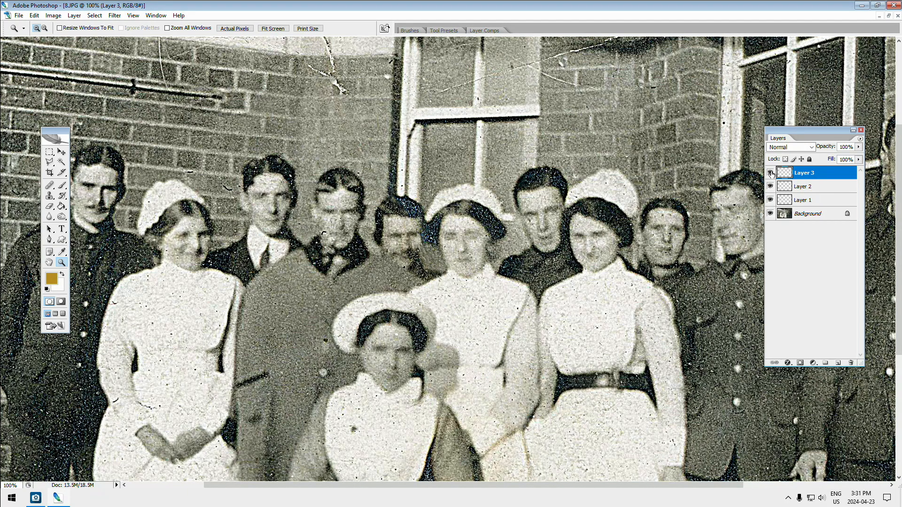
alt+click(537, 279)
alt+click(538, 291)
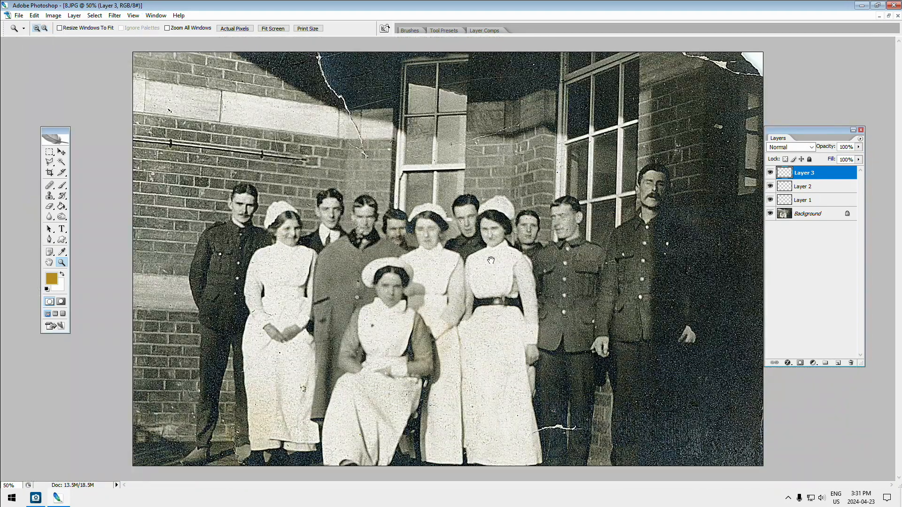